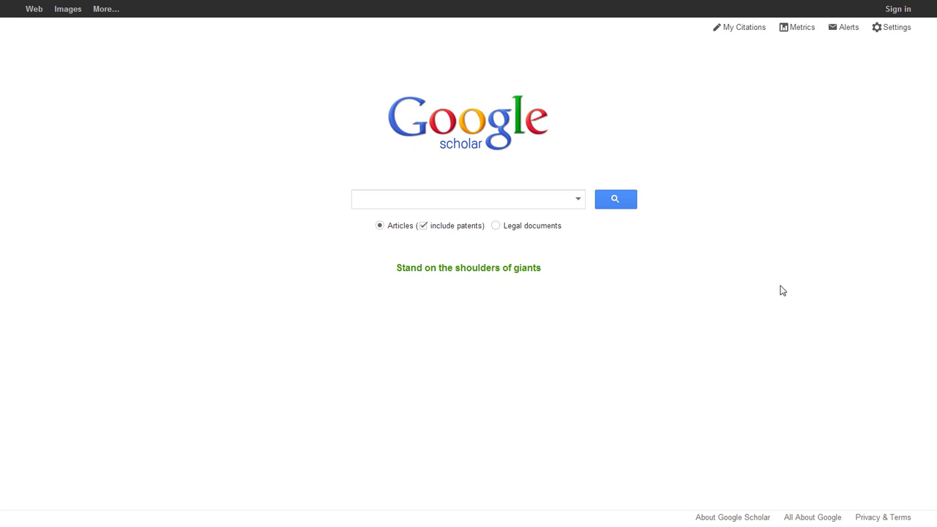
Step: Sign in to Google Scholar with the saved Google account credentials
{"action": "left_click", "coordinate": [906, 15]}
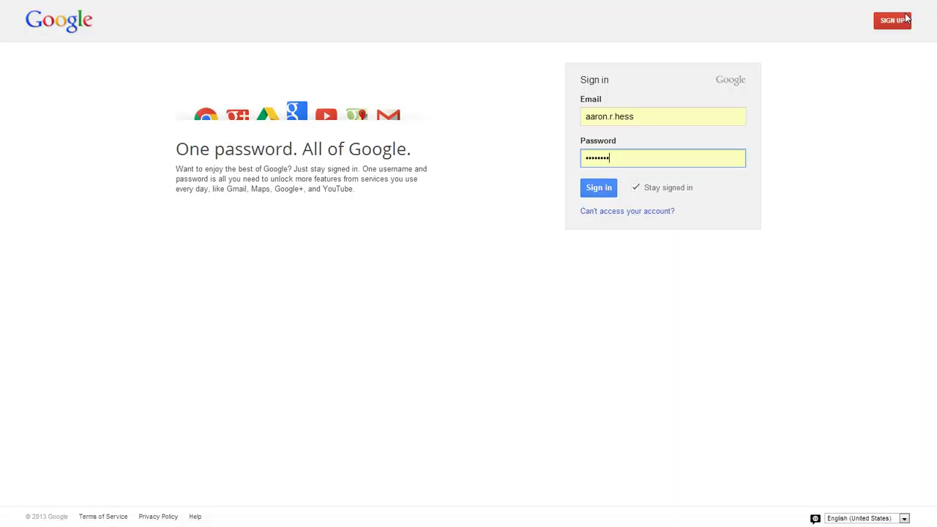
{"action": "left_click", "coordinate": [608, 184]}
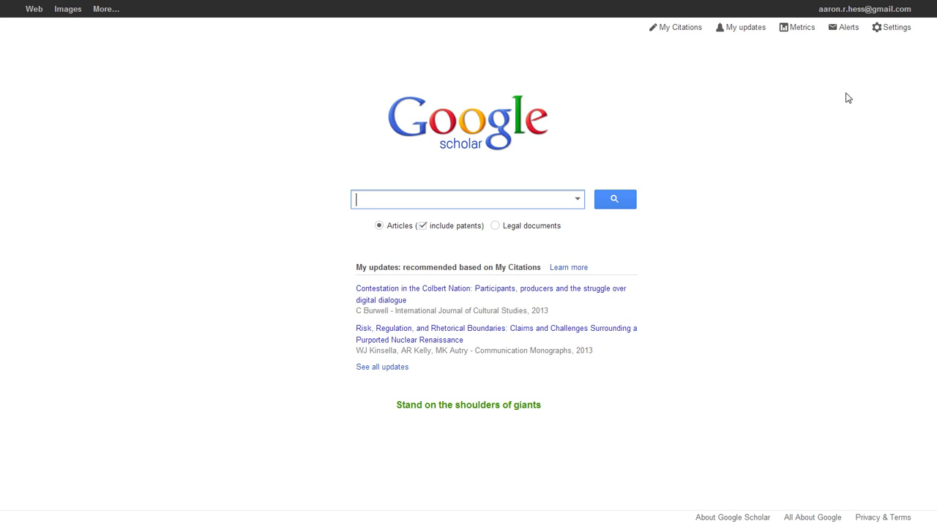
Step: Add 'Arizona State University - Get It @ ASU' as a Scholar library link and save the settings
{"action": "left_click", "coordinate": [891, 30]}
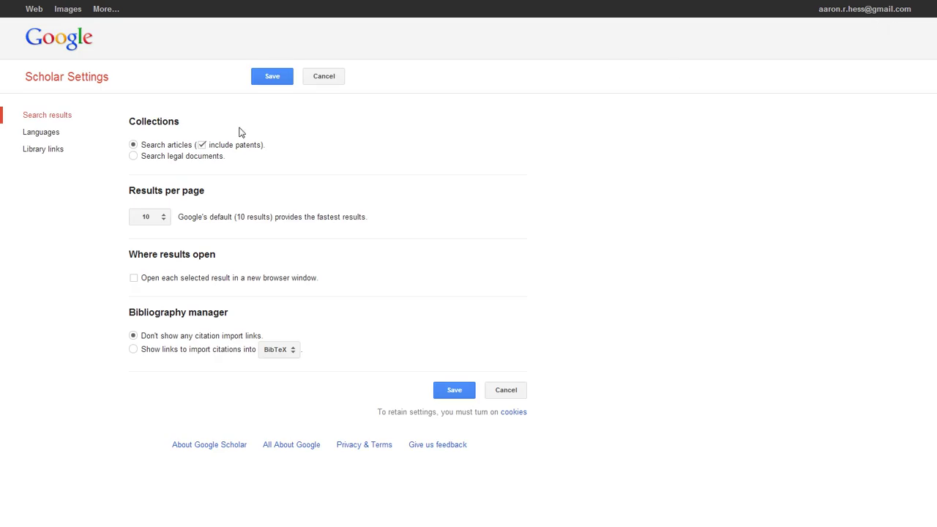
{"action": "left_click", "coordinate": [44, 150]}
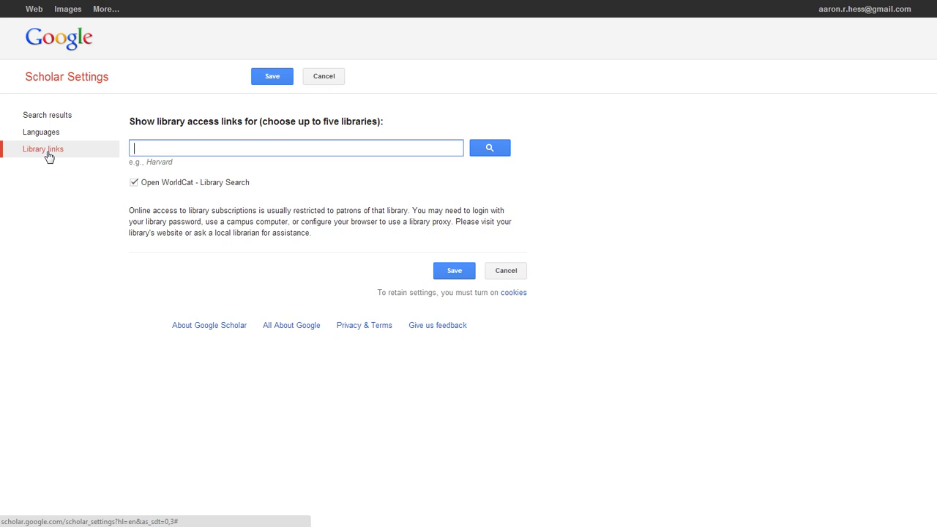
{"action": "type", "text": "ar"}
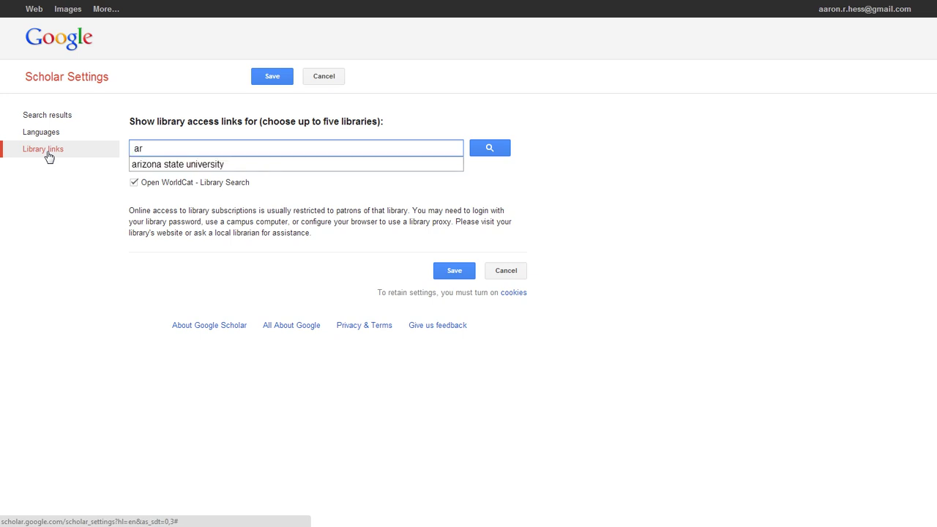
{"action": "key", "text": "Down"}
{"action": "key", "text": "Return"}
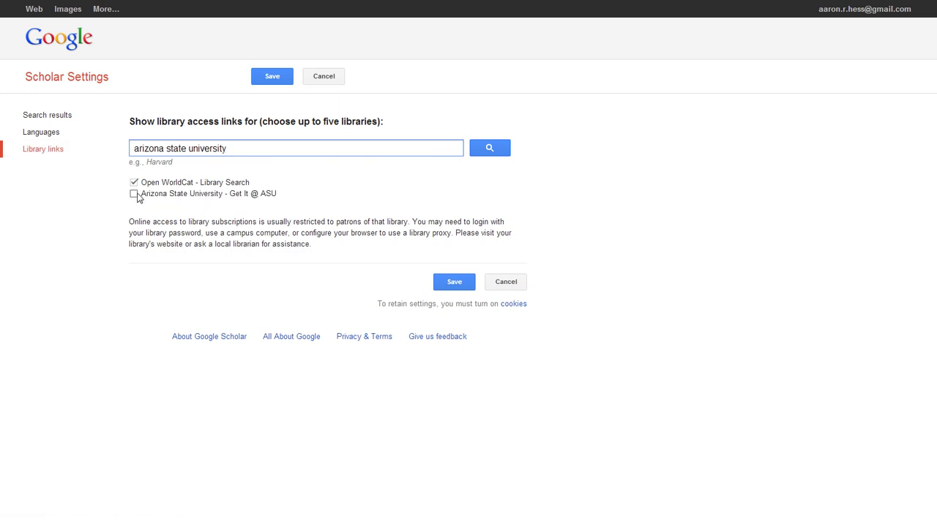
{"action": "left_click", "coordinate": [134, 194]}
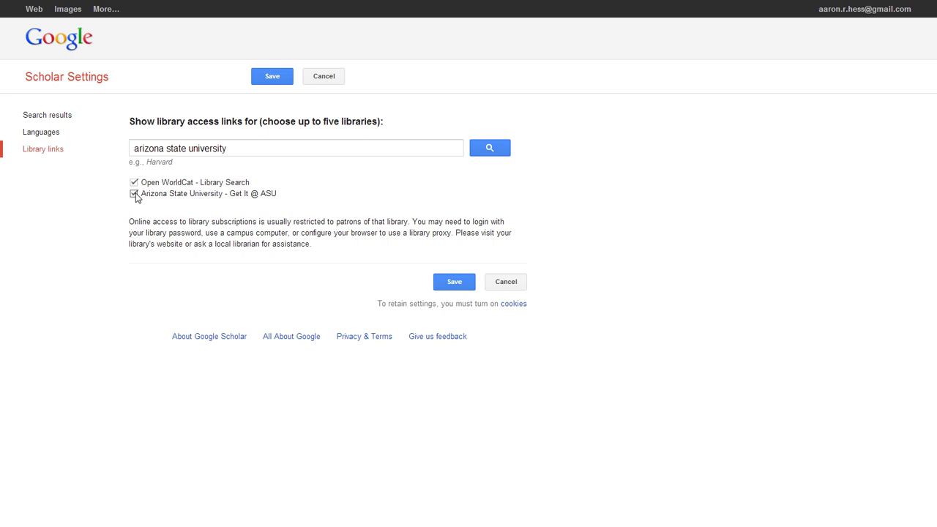
{"action": "left_click", "coordinate": [450, 283]}
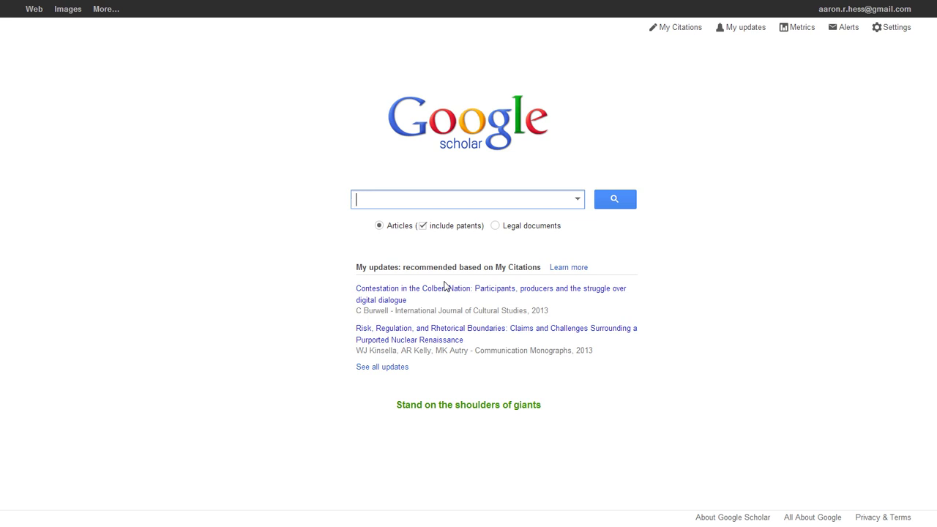
Step: Search for 'rhetoric', then extend the query with ' and digital media'
{"action": "type", "text": "rhe"}
{"action": "key", "text": "Down"}
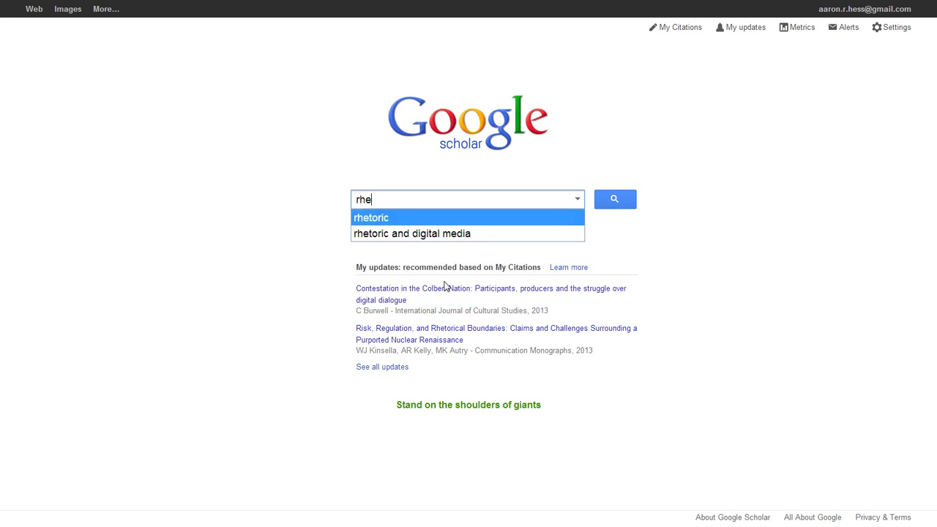
{"action": "key", "text": "Return"}
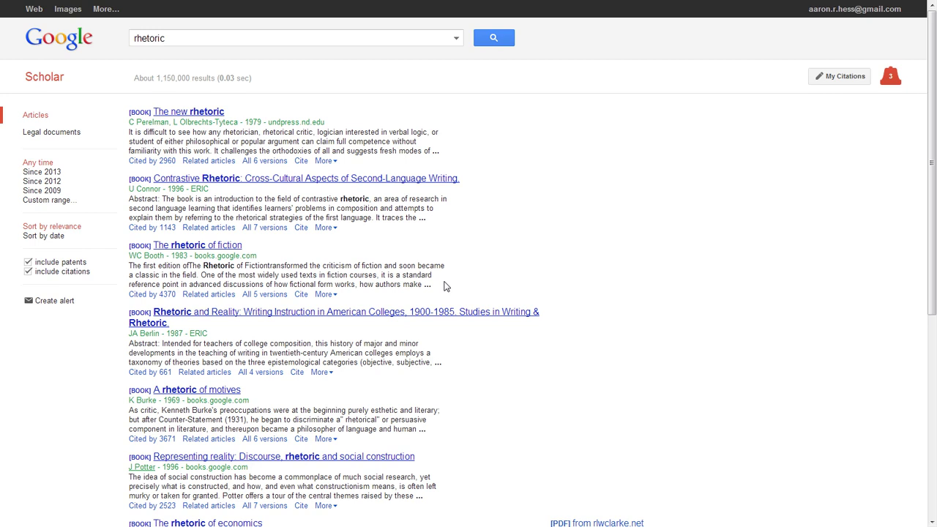
{"action": "left_click", "coordinate": [301, 44]}
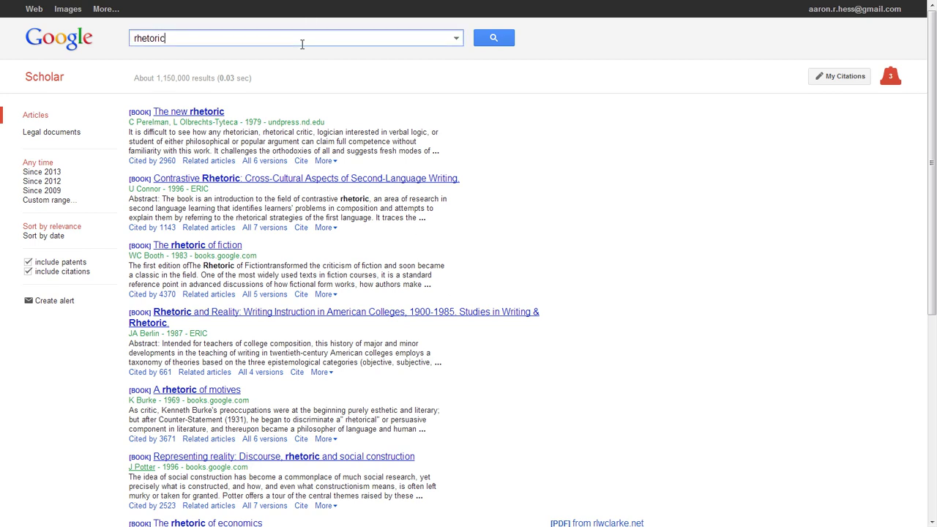
{"action": "type", "text": "and"}
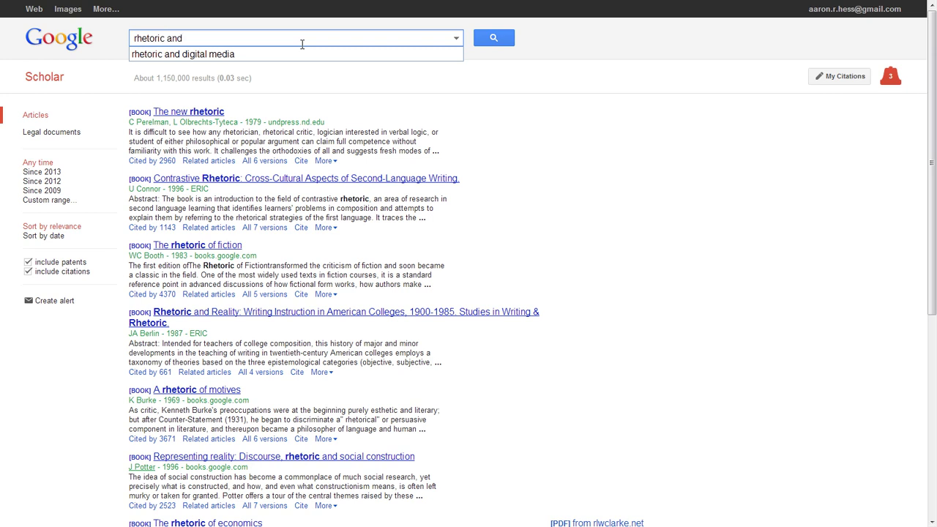
{"action": "type", "text": " digital media"}
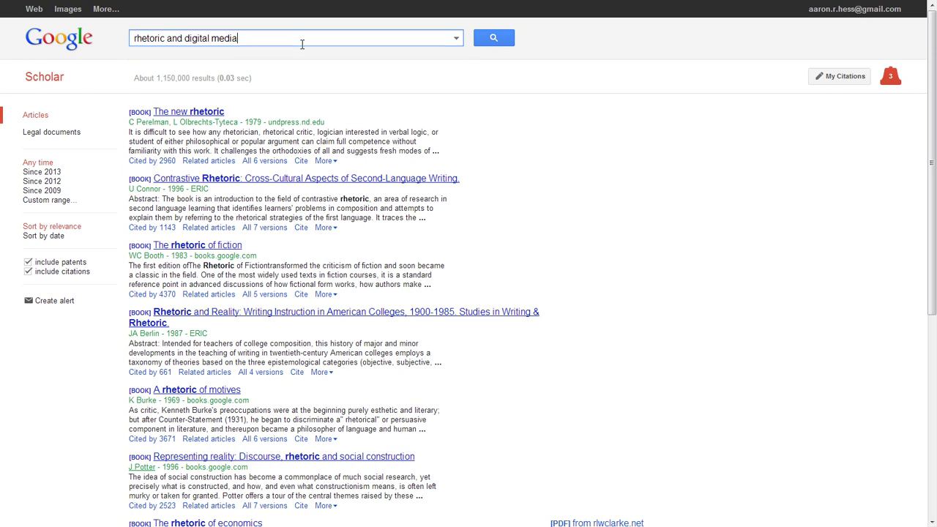
Step: Run the 'rhetoric and digital media' search, listing about 71,400 results
{"action": "key", "text": "Return"}
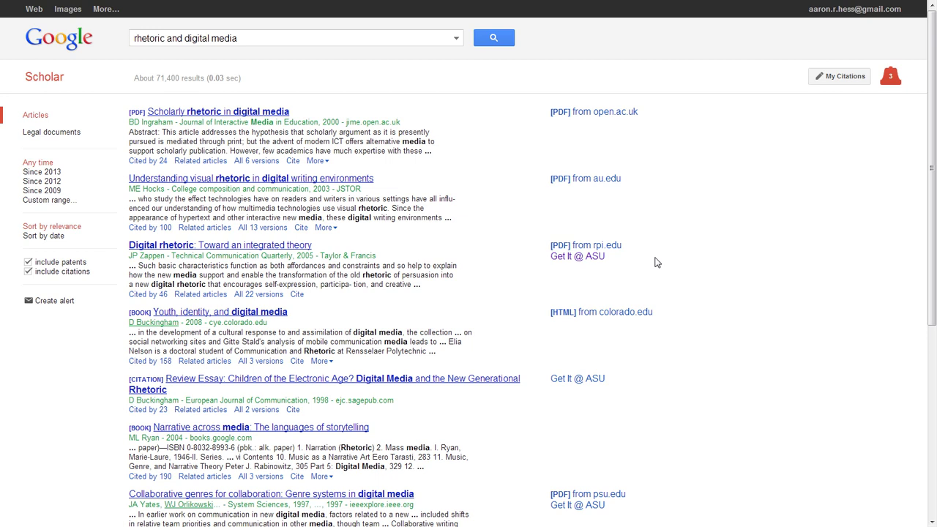
Step: Follow the Get It @ ASU link for 'Digital rhetoric: Toward an integrated theory' to its EBSCOhost record
{"action": "left_click", "coordinate": [577, 256]}
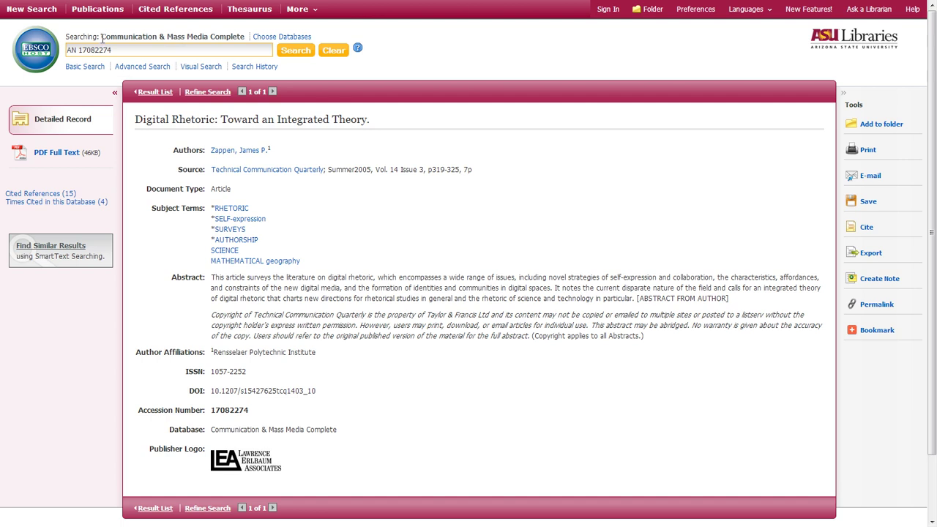
Step: View the Digital Rhetoric article's PDF full text, then return to its detailed record
{"action": "left_click_drag", "start_coordinate": [101, 37], "coordinate": [246, 38]}
{"action": "left_click", "coordinate": [370, 192]}
{"action": "left_click", "coordinate": [66, 153]}
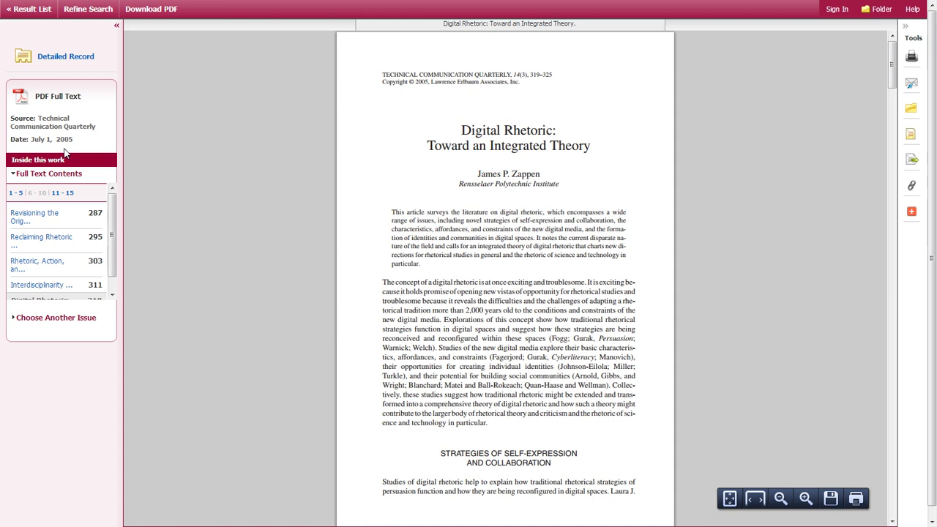
{"action": "left_click", "coordinate": [21, 76]}
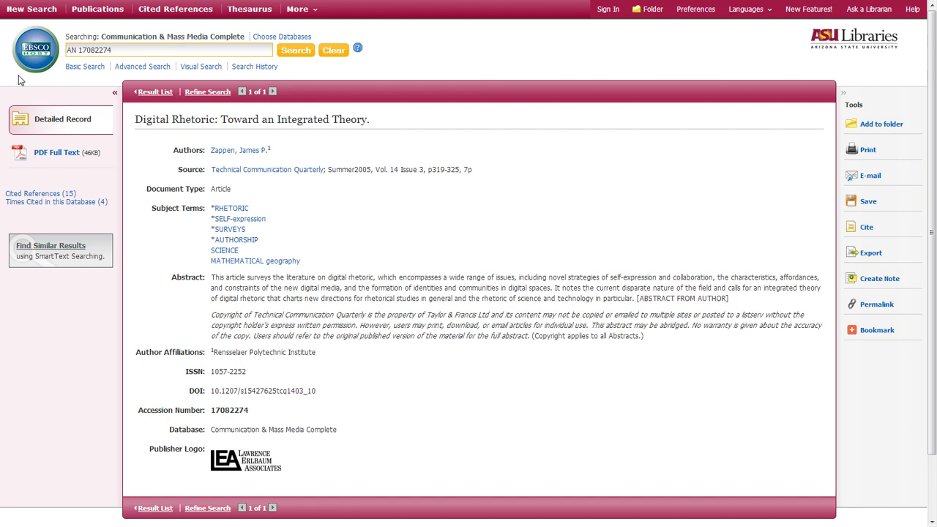
Step: Go back to the Google Scholar home page through the address bar, restoring full screen
{"action": "key", "text": "F11"}
{"action": "key", "text": "ctrl+l"}
{"action": "type", "text": "sch"}
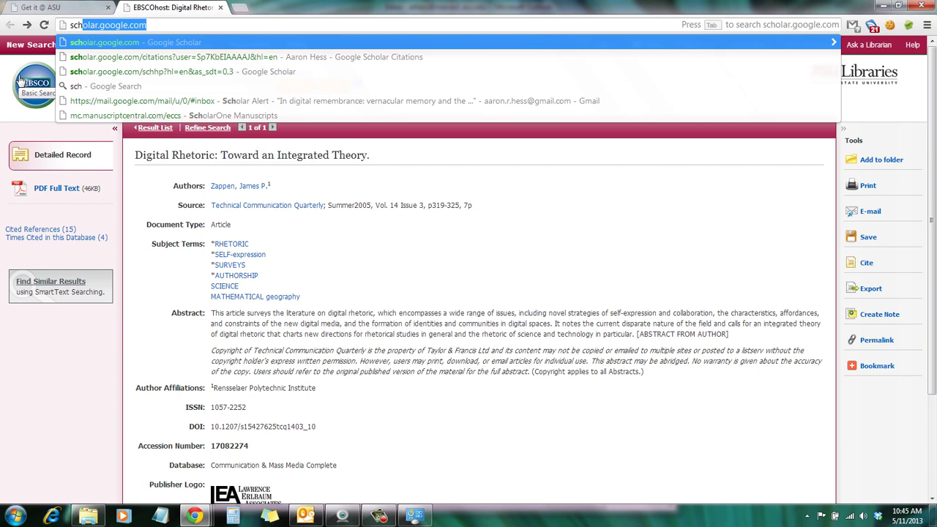
{"action": "key", "text": "Return"}
{"action": "key", "text": "F11"}
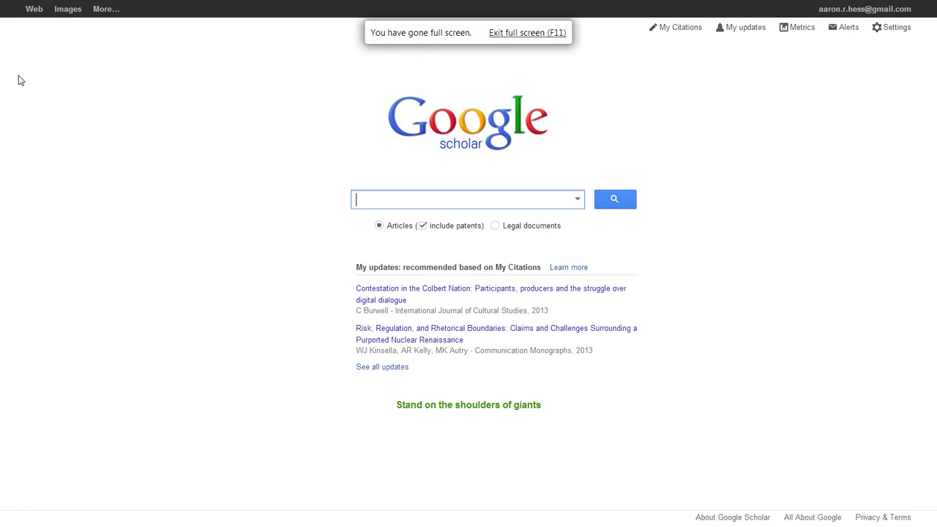
Step: Search for the quoted phrase "uncertainty reduction theory", listing about 1,830 results
{"action": "left_click", "coordinate": [802, 411]}
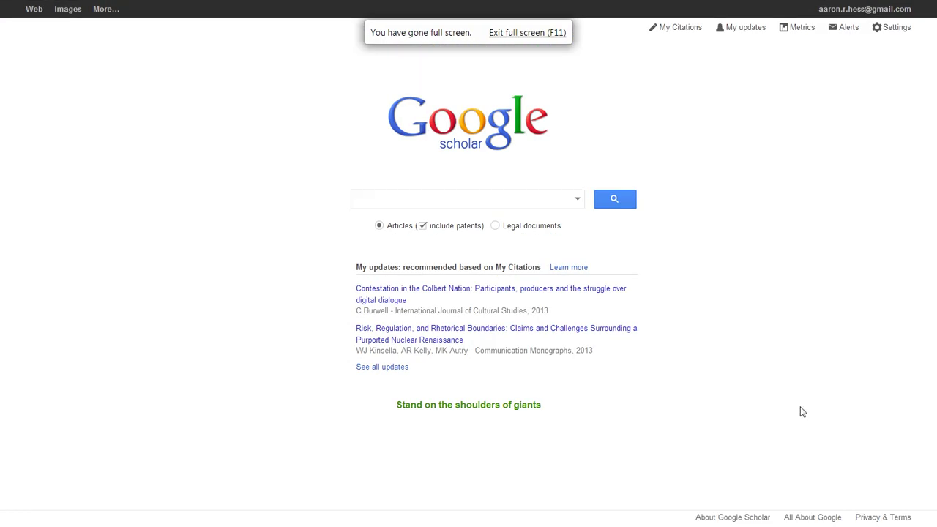
{"action": "left_click", "coordinate": [545, 199]}
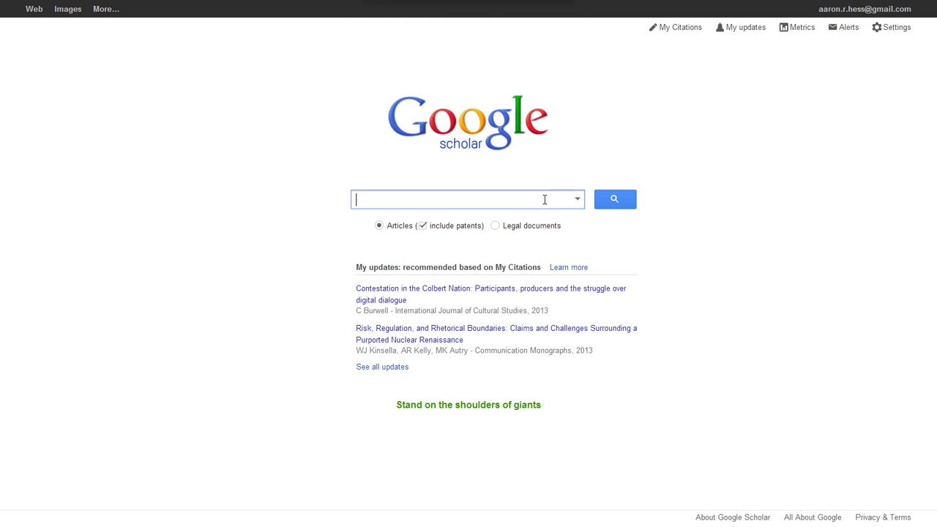
{"action": "type", "text": "\"unice"}
{"action": "key", "text": "BackSpace"}
{"action": "key", "text": "BackSpace"}
{"action": "key", "text": "BackSpace"}
{"action": "type", "text": "c"}
{"action": "key", "text": "Down"}
{"action": "key", "text": "Return"}
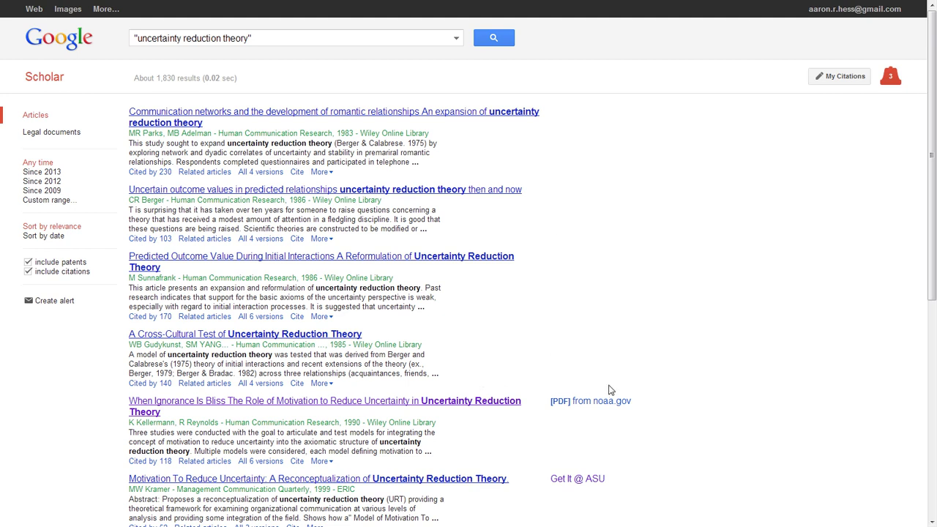
Step: Scroll down the results and open Get It @ ASU for 'Motivation To Reduce Uncertainty'
{"action": "scroll", "coordinate": [695, 383], "scroll_direction": "down", "scroll_amount": 5}
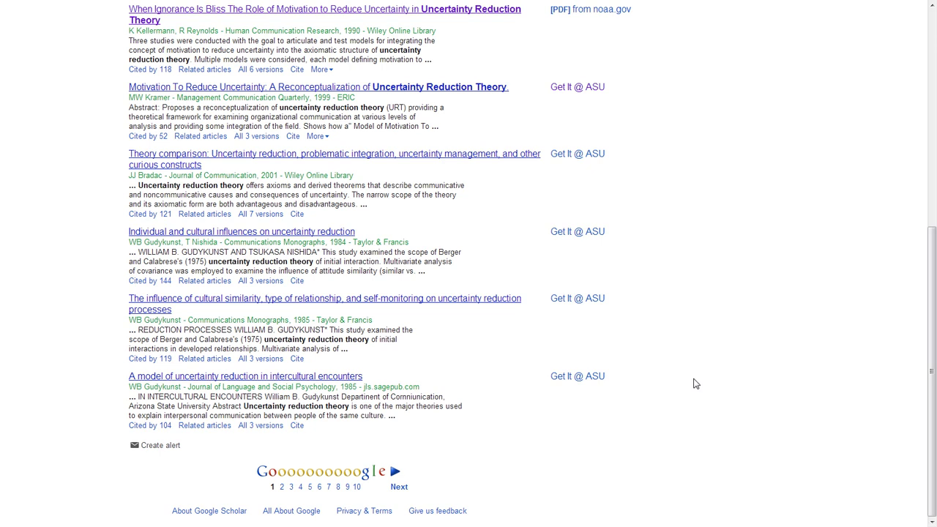
{"action": "left_click_drag", "start_coordinate": [651, 374], "coordinate": [631, 100]}
{"action": "left_click", "coordinate": [637, 101]}
{"action": "left_click", "coordinate": [561, 97]}
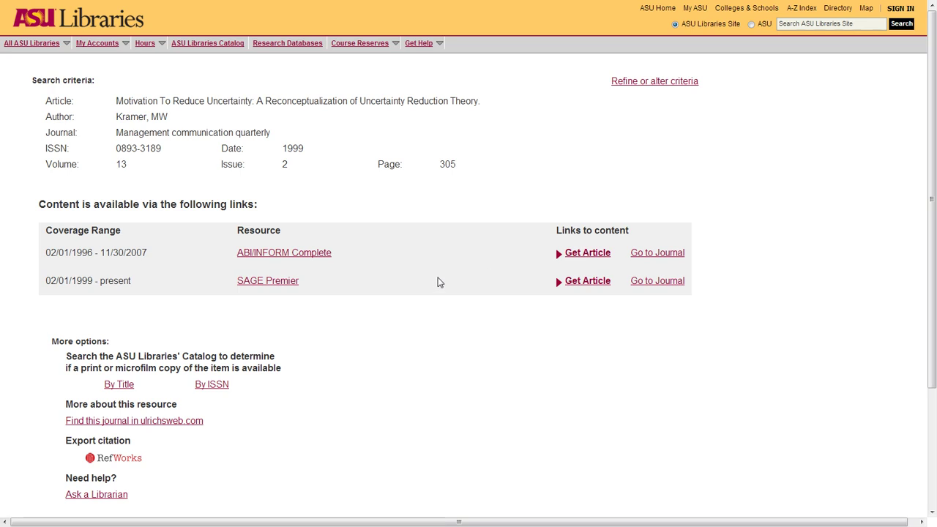
Step: Review the ABI/INFORM Complete and SAGE Premier sources, then return to the Scholar results
{"action": "key", "text": "alt+Left"}
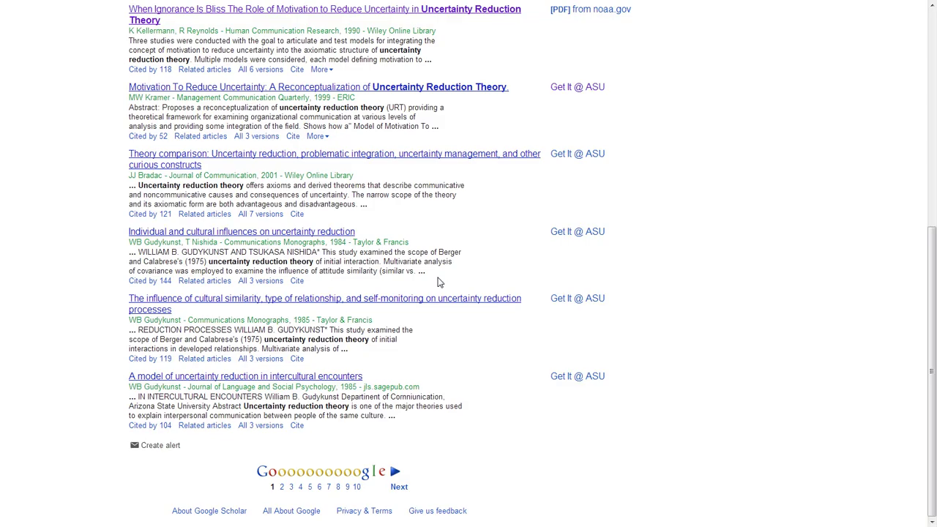
Step: Replace the query with the quoted phrase "cultivation theory", listing about 3,700 results
{"action": "scroll", "coordinate": [439, 281], "scroll_direction": "up", "scroll_amount": 5}
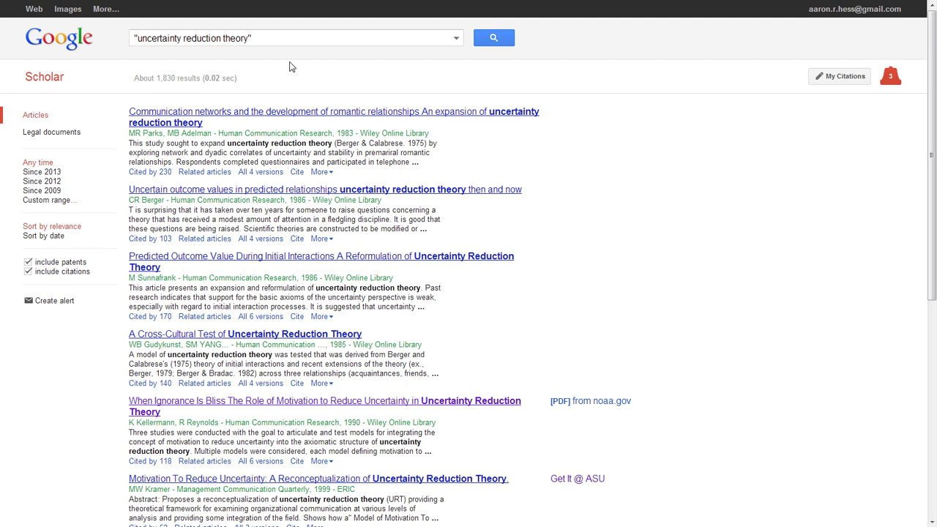
{"action": "left_click_drag", "start_coordinate": [271, 40], "coordinate": [27, 33]}
{"action": "type", "text": "\""}
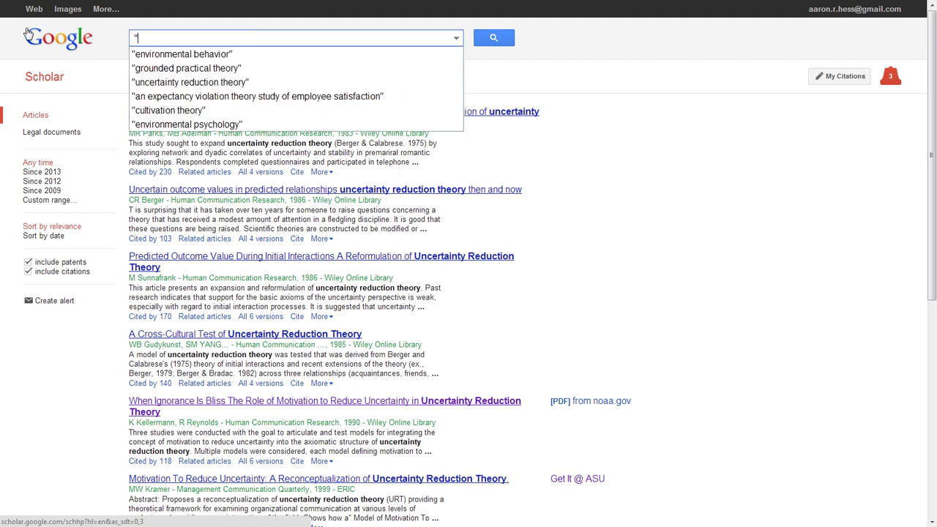
{"action": "type", "text": "cul"}
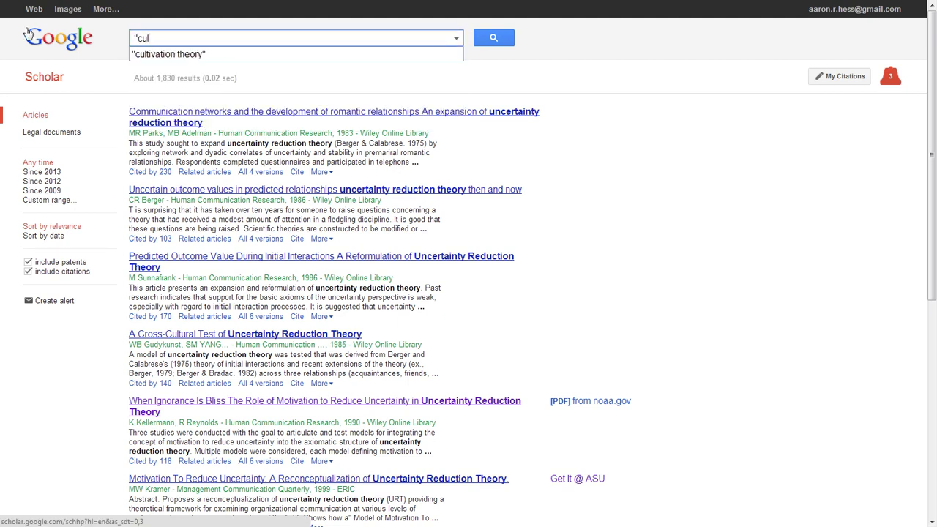
{"action": "key", "text": "Down"}
{"action": "key", "text": "Return"}
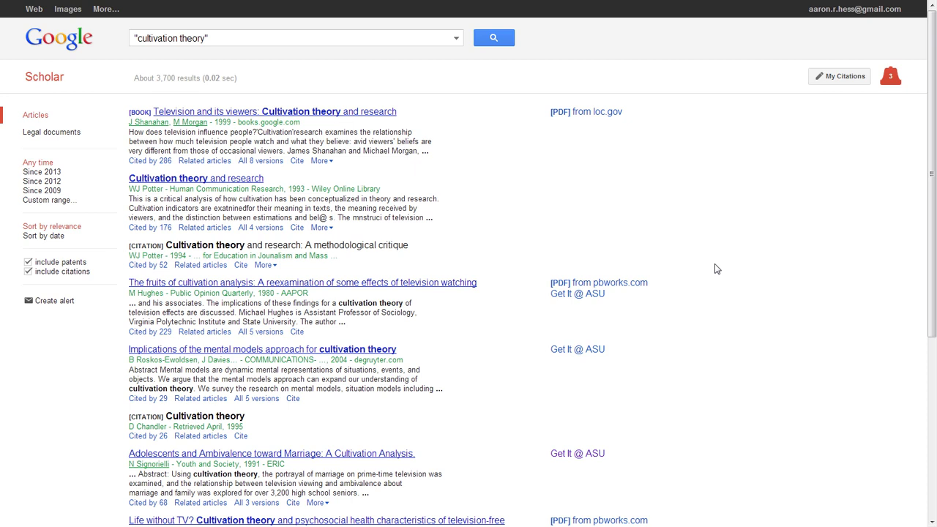
Step: Request ASU library access for 'Adolescents and Ambivalence toward Marriage: A Cultivation Analysis'
{"action": "scroll", "coordinate": [716, 268], "scroll_direction": "down", "scroll_amount": 4}
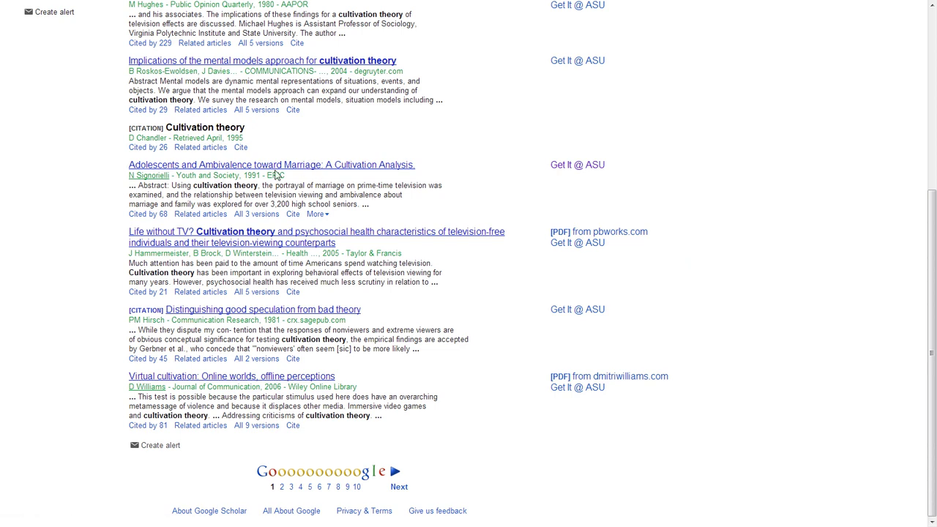
{"action": "left_click", "coordinate": [578, 166]}
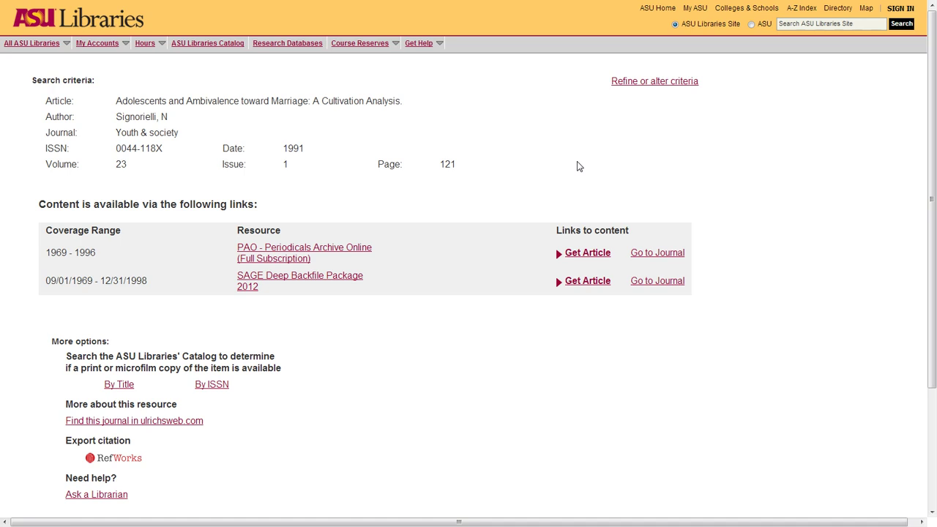
Step: After reviewing the PAO and SAGE Deep Backfile sources, go back to the cultivation theory results
{"action": "key", "text": "alt+Left"}
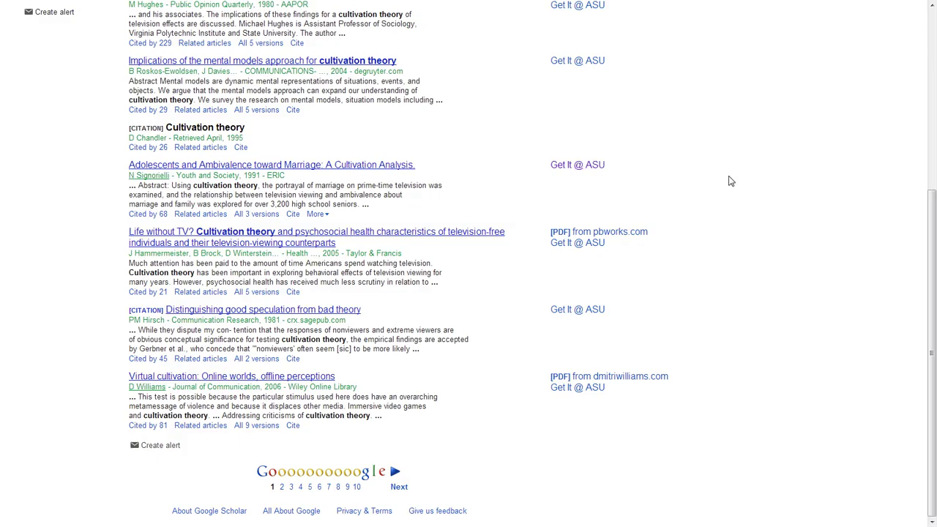
Step: Open the Cite dialog for the second result, 'Cultivation theory and research'
{"action": "scroll", "coordinate": [729, 181], "scroll_direction": "up", "scroll_amount": 5}
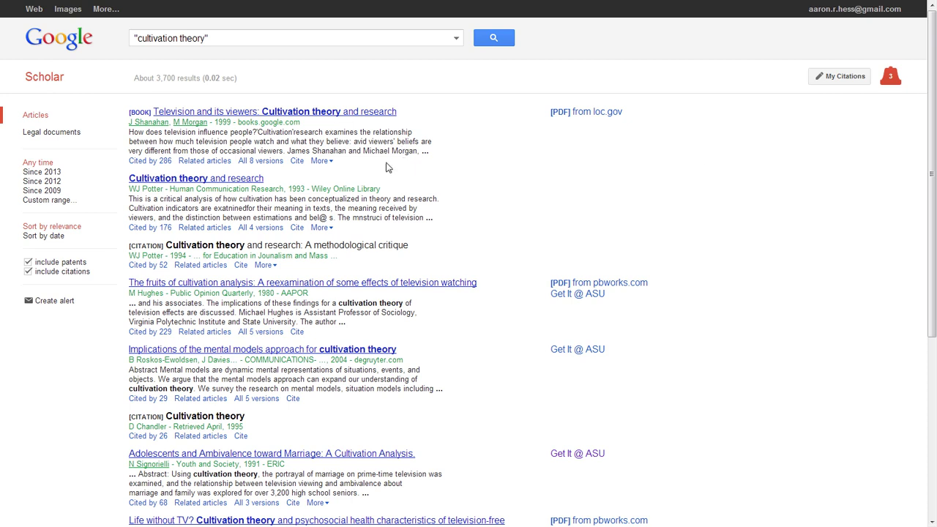
{"action": "left_click", "coordinate": [296, 227]}
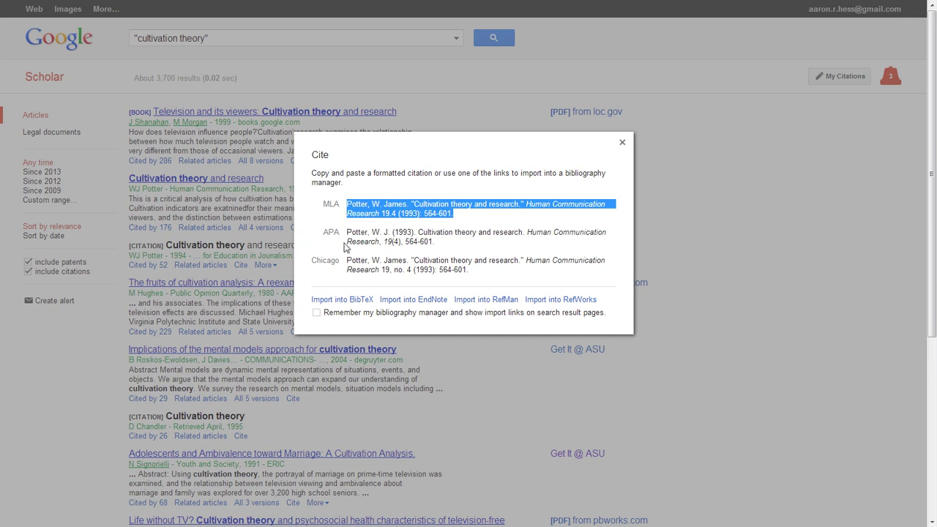
{"action": "left_click", "coordinate": [364, 232]}
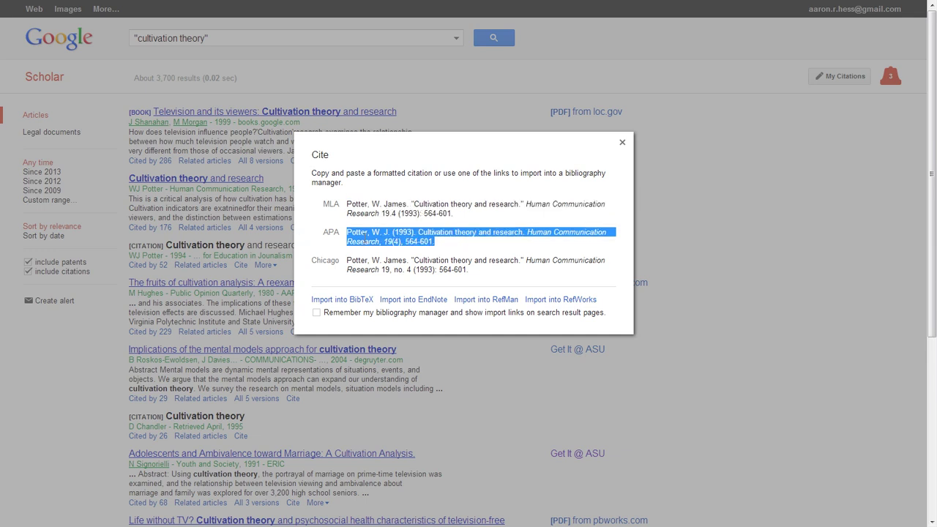
{"action": "left_click", "coordinate": [471, 247]}
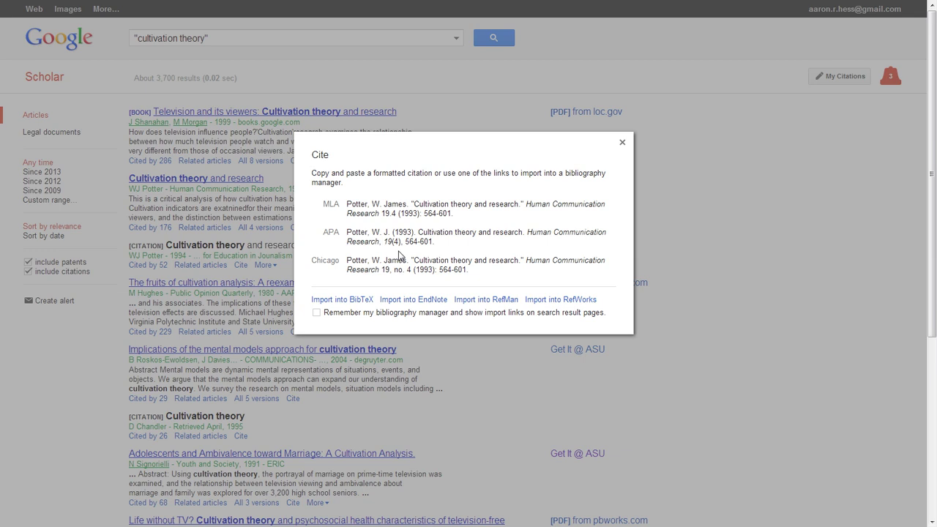
Step: Dismiss the Cite dialog and go to the Google Scholar home page via the logo
{"action": "left_click", "coordinate": [621, 143]}
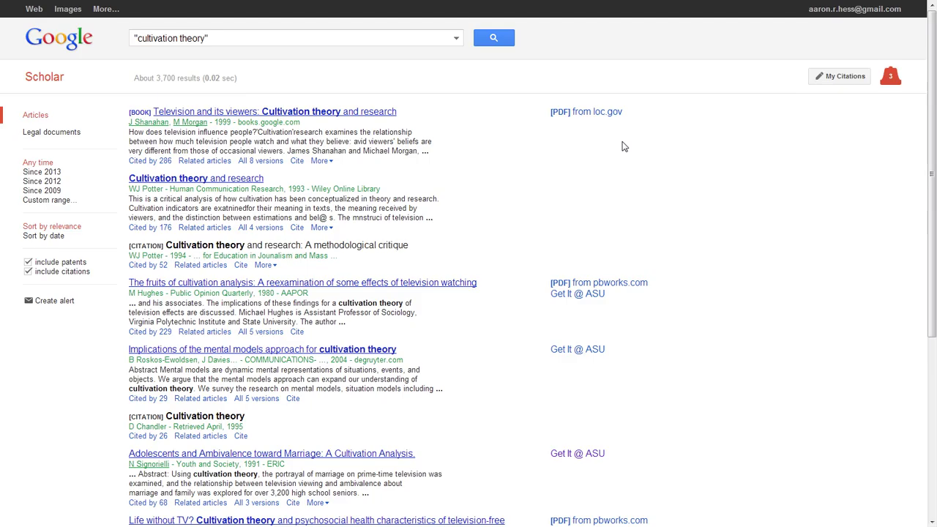
{"action": "left_click", "coordinate": [52, 83]}
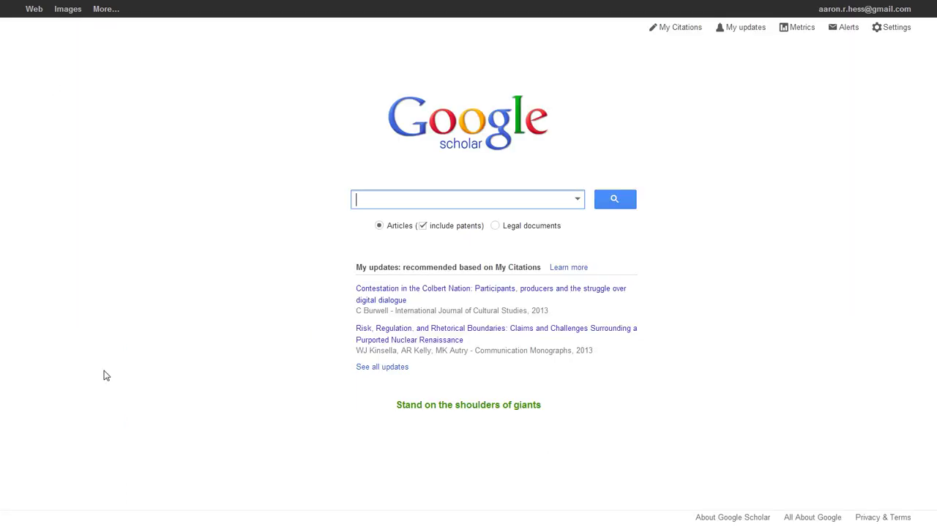